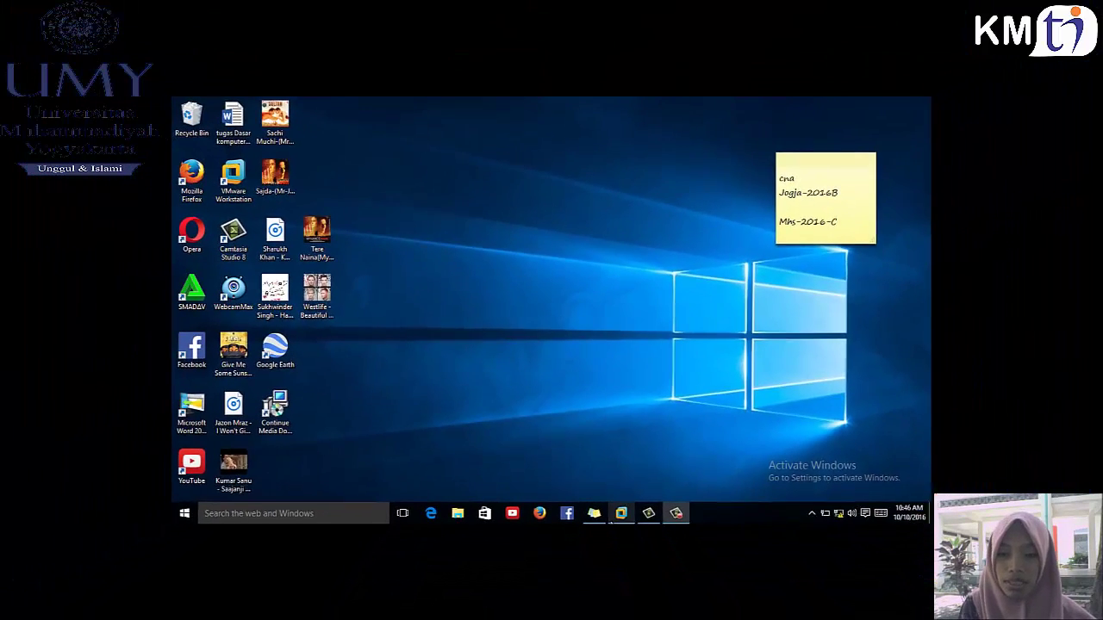
Switch to VMware Workstation and start creating a new virtual machine with the Typical (recommended) configuration.
click(614, 515)
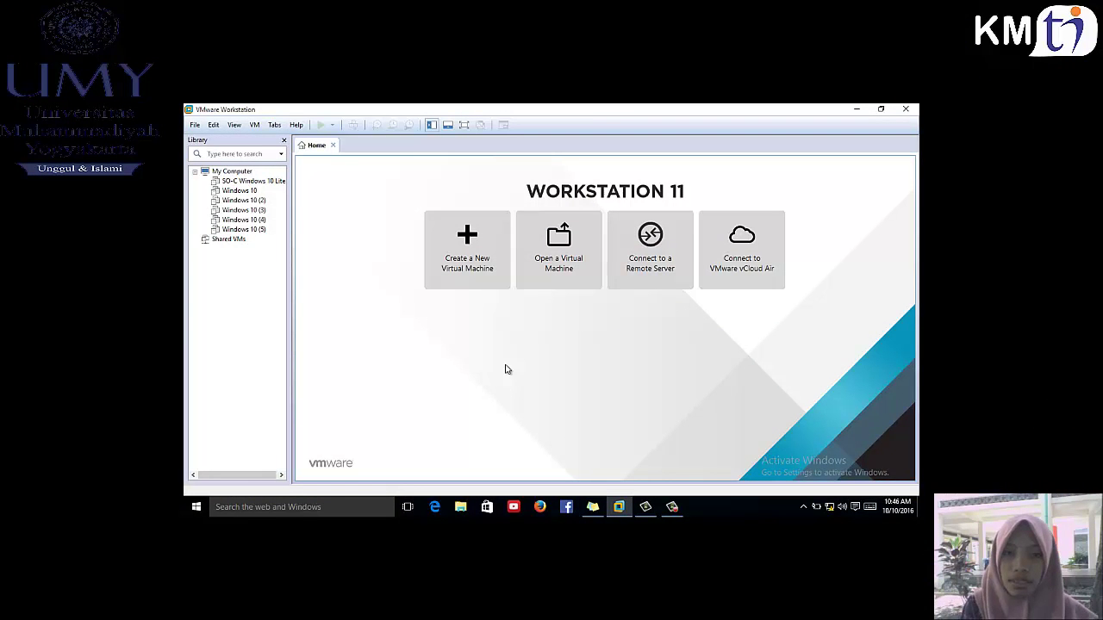
click(477, 271)
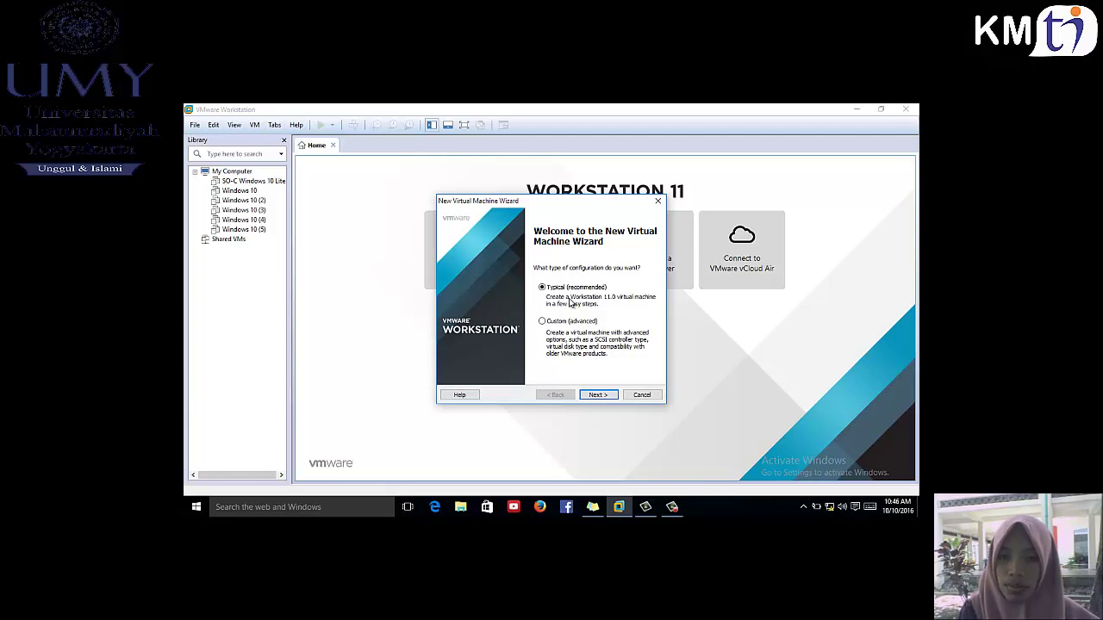
click(590, 395)
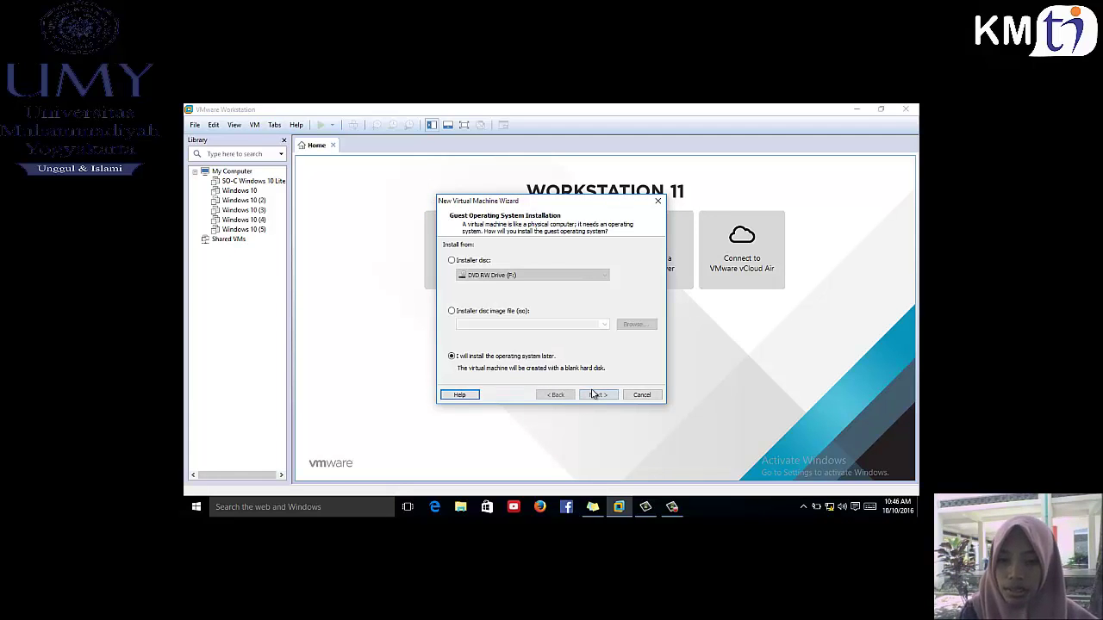
Choose the en_windows_10_multiple_editions ISO in the E:\SO folder as the installer disc image and continue.
click(451, 312)
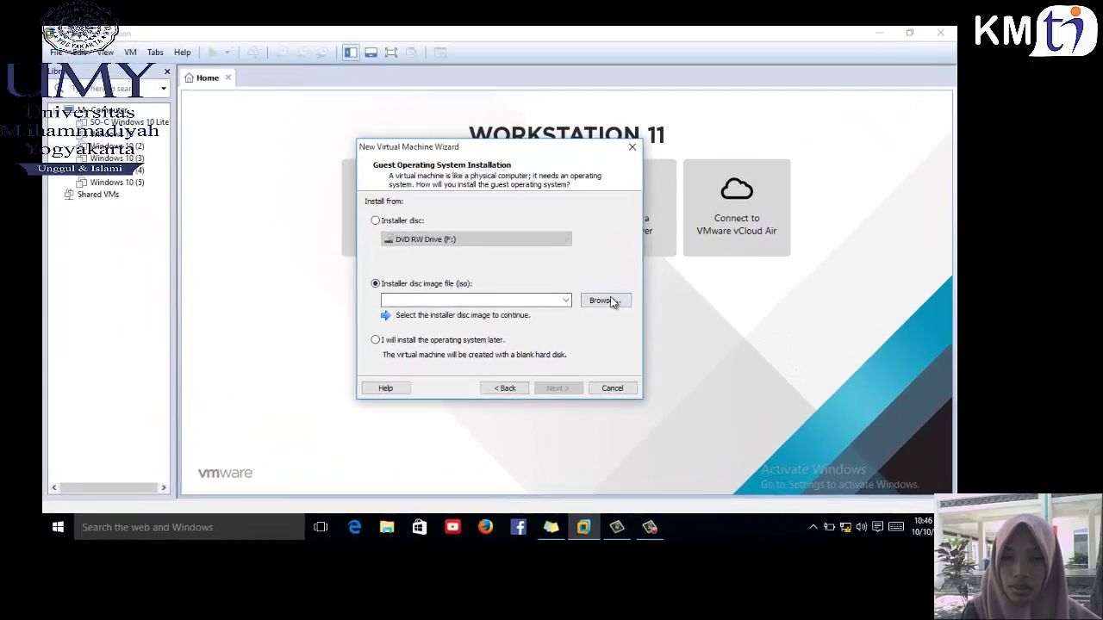
click(610, 301)
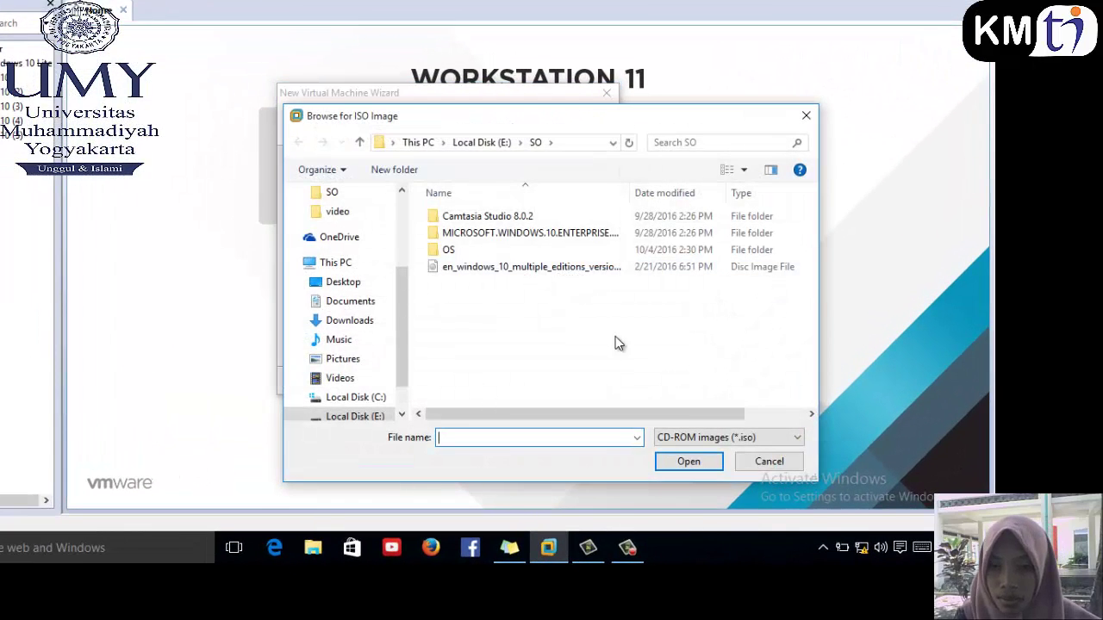
click(598, 274)
click(680, 466)
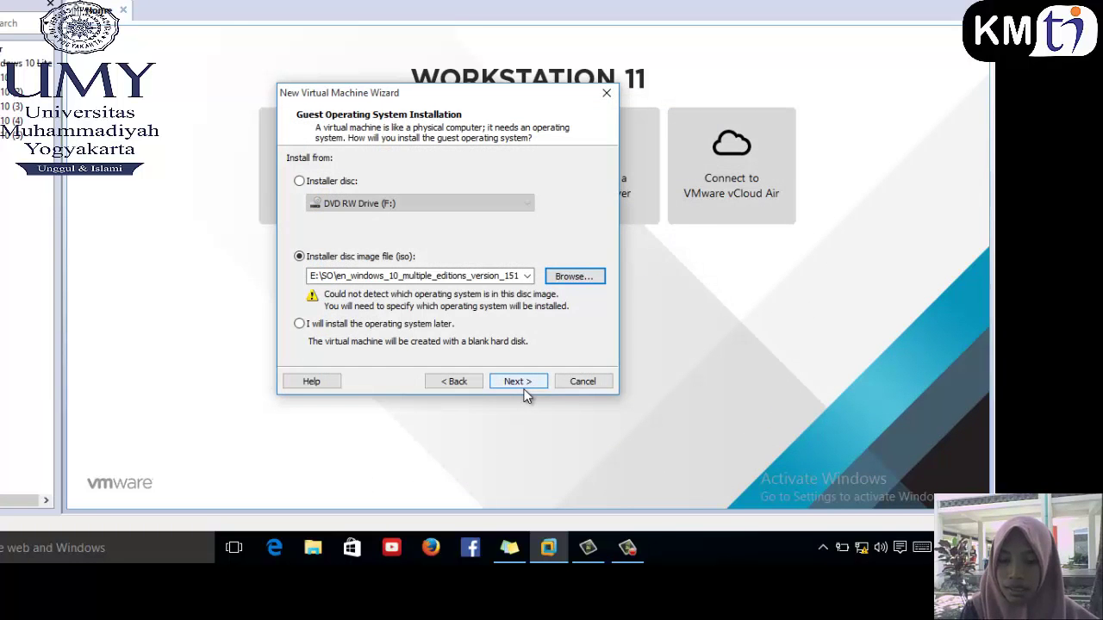
click(524, 386)
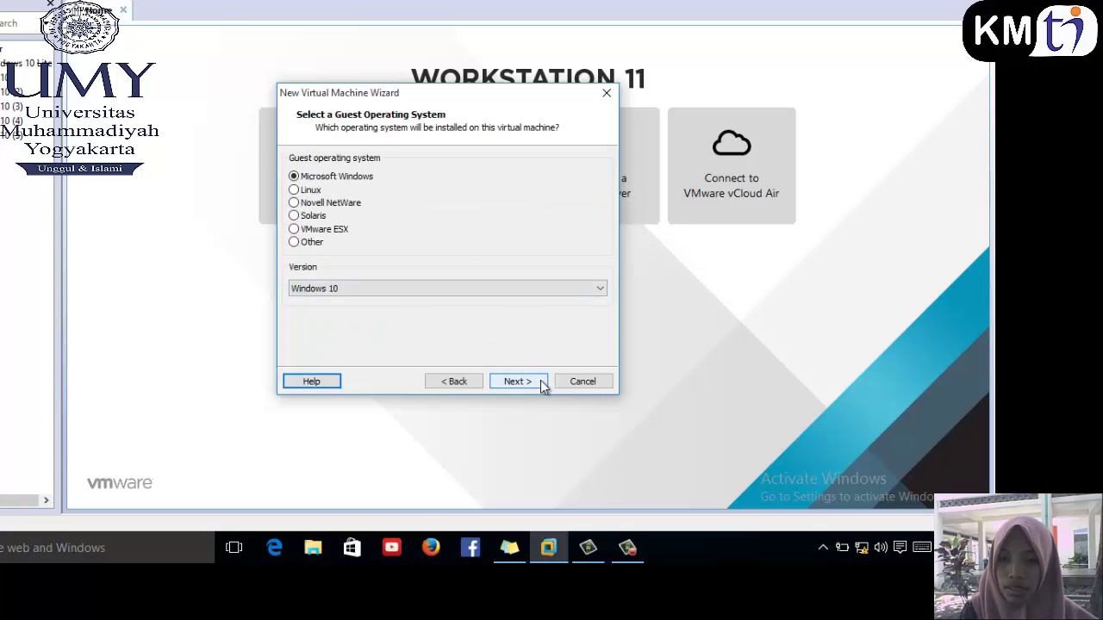
Accept Microsoft Windows, version Windows 10, as the guest operating system and keep the suggested machine name and location.
click(540, 382)
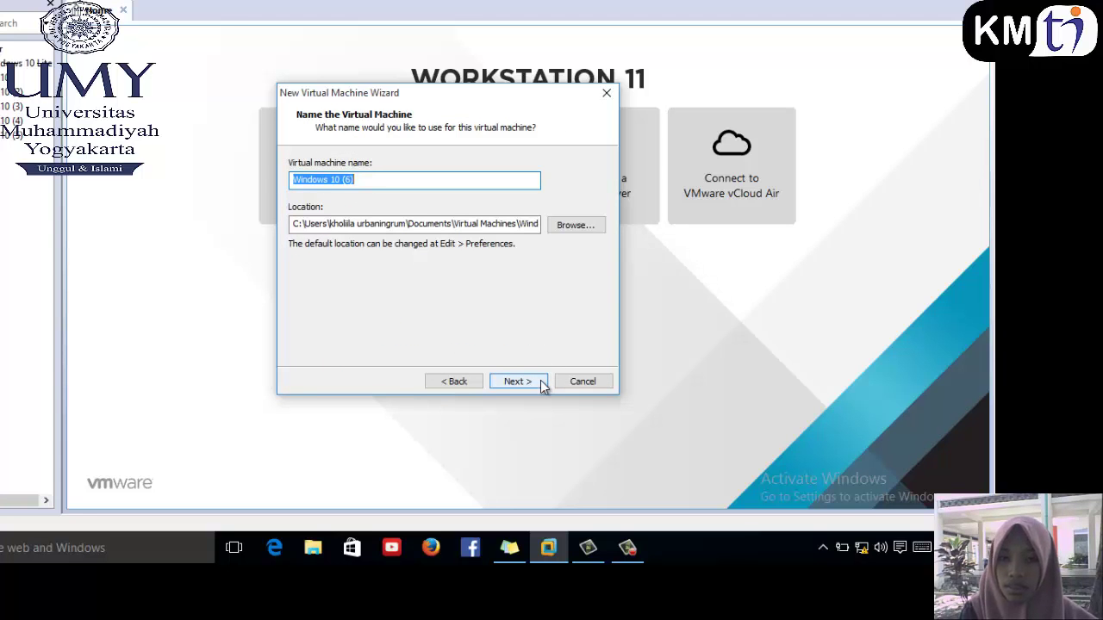
click(543, 385)
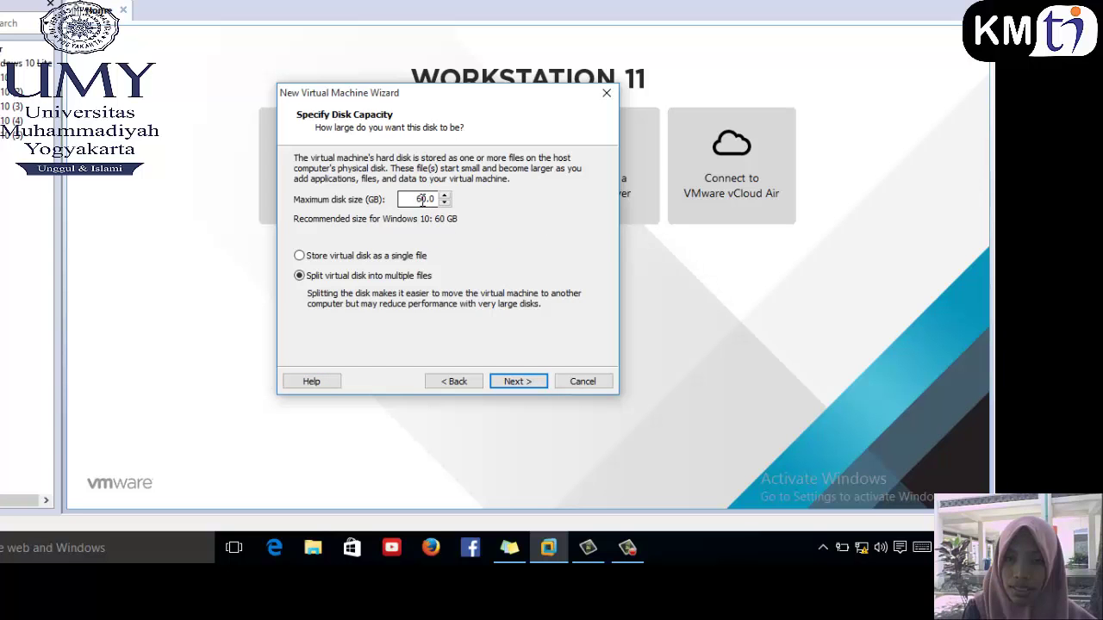
Set the maximum disk size to 30 GB, keeping the virtual disk split into multiple files.
click(422, 200)
key(BackSpace)
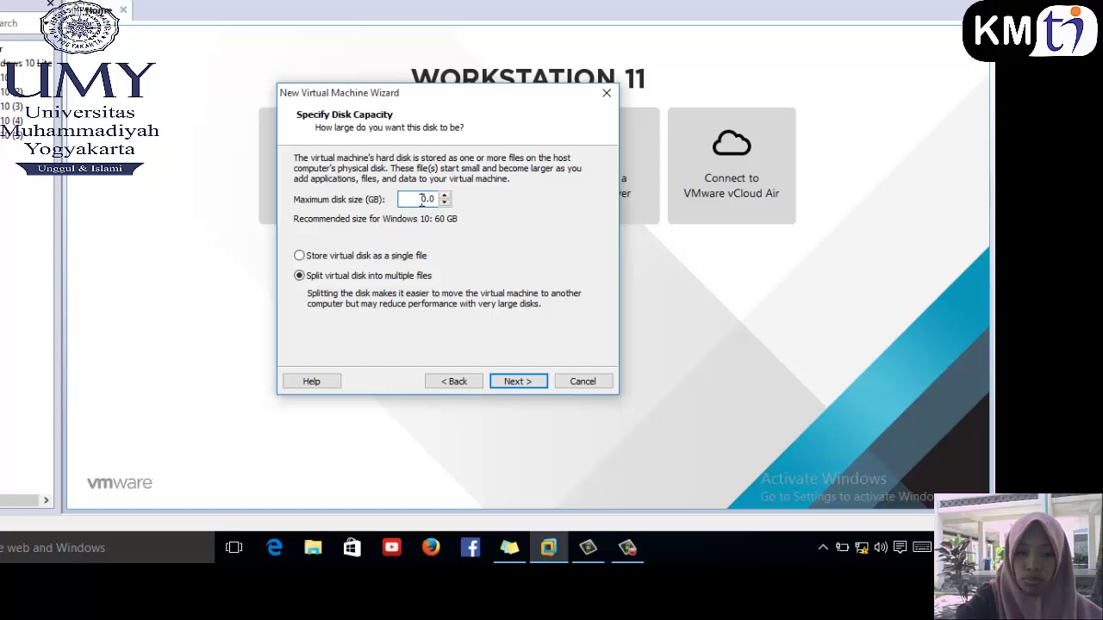
text(3)
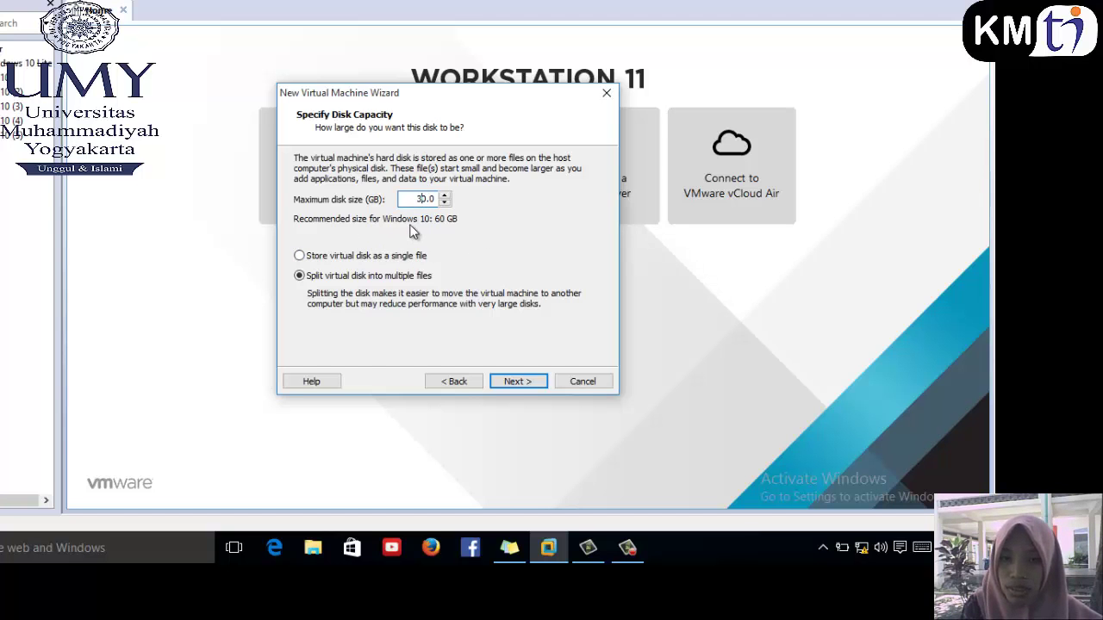
click(520, 380)
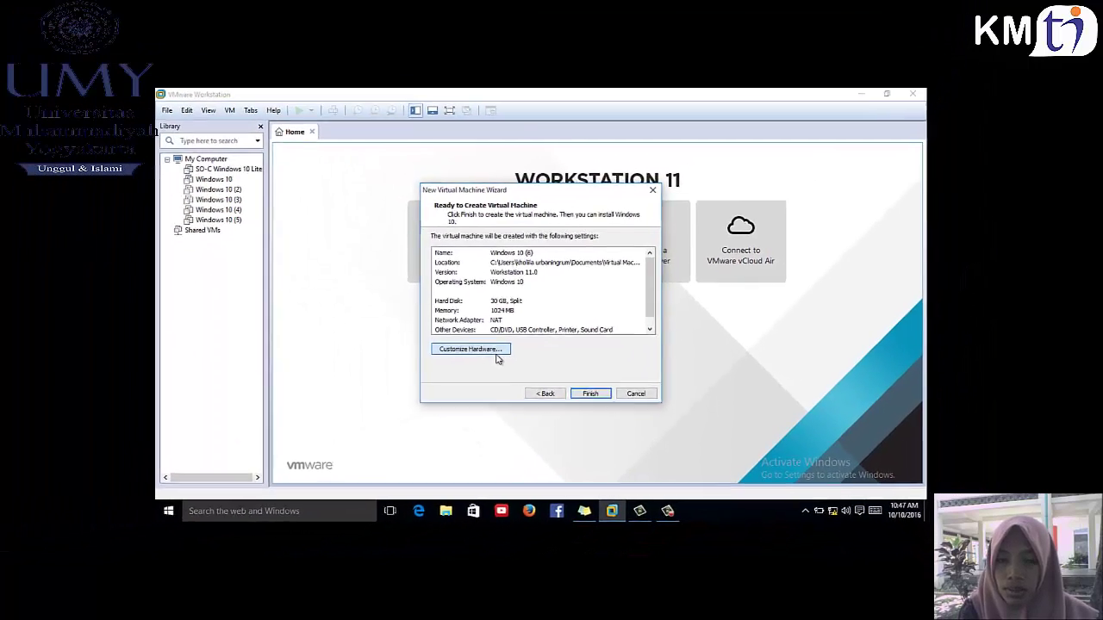
Set the virtual machine's memory to 2048 MB in its hardware settings and finish creating the machine.
click(384, 321)
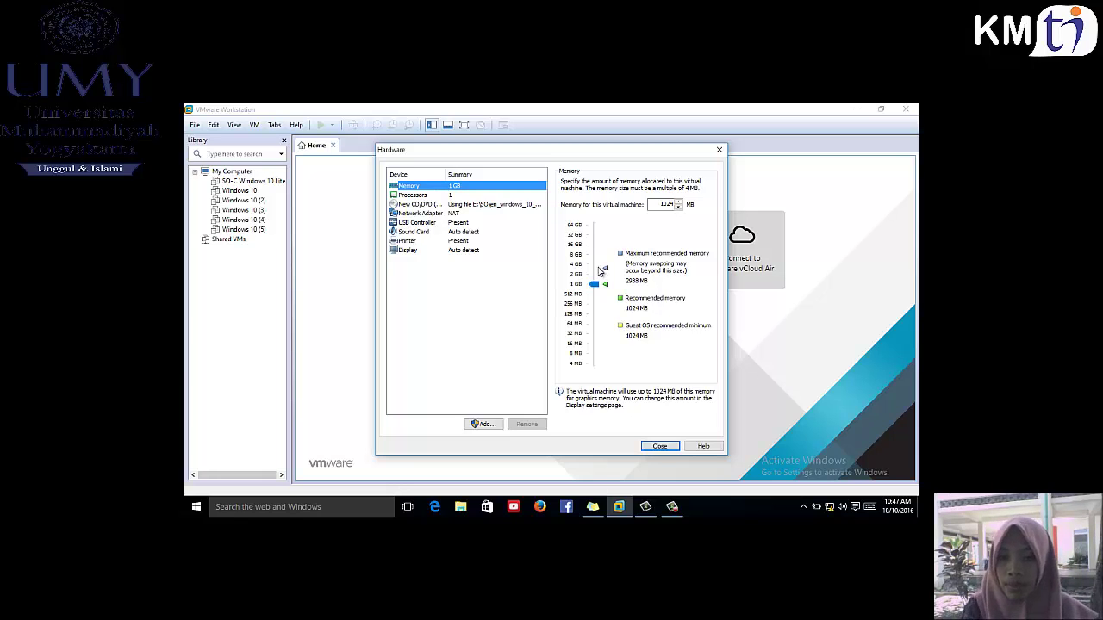
drag(594, 282, 595, 278)
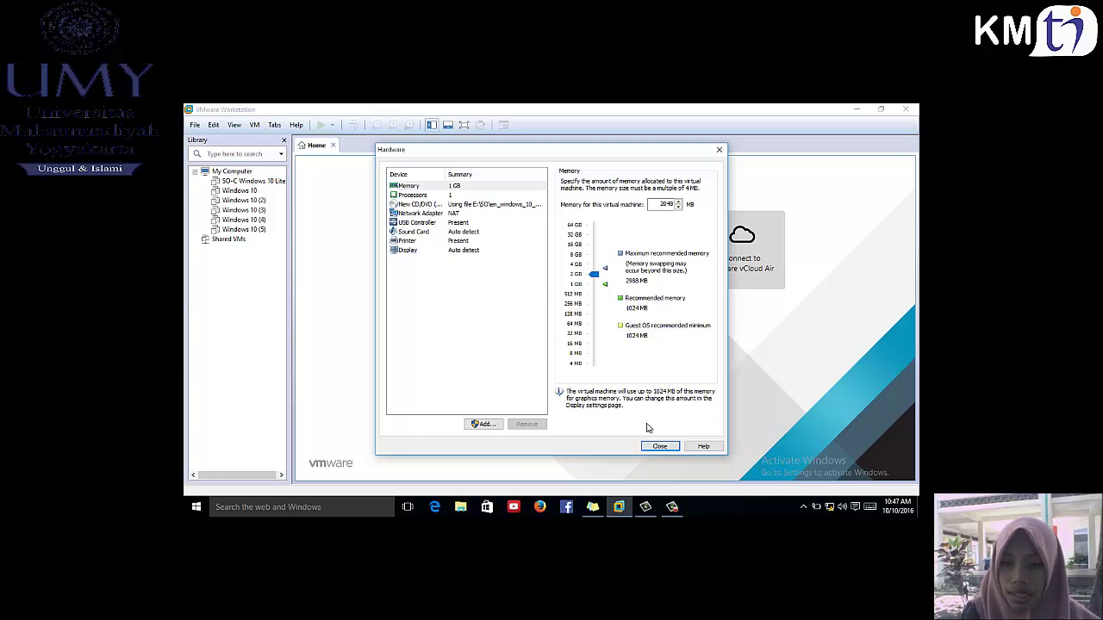
click(660, 446)
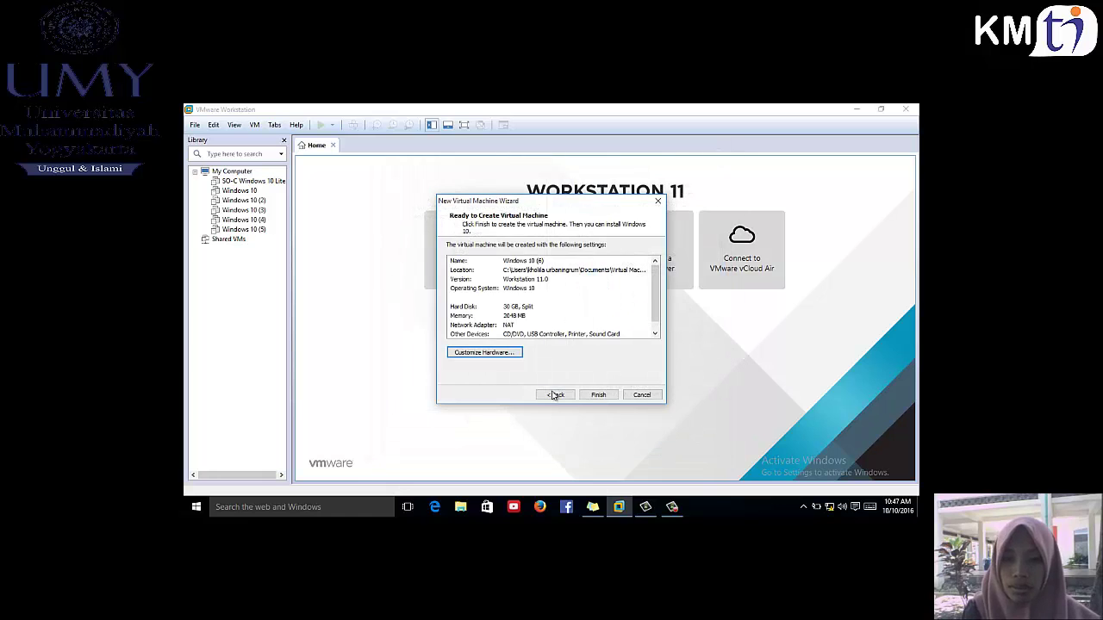
click(598, 395)
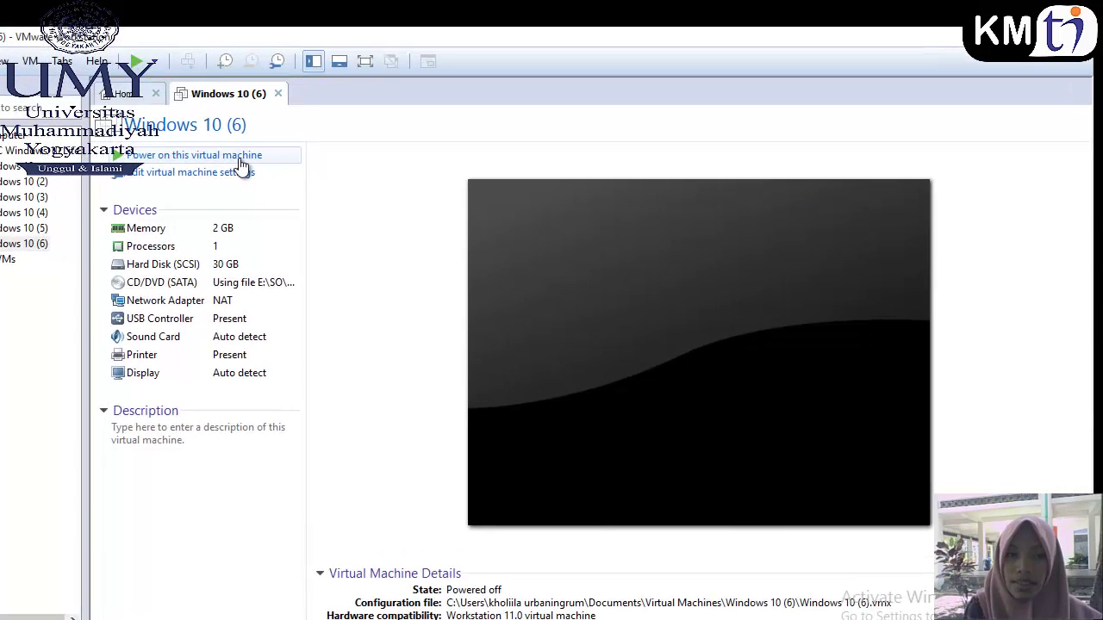
Power on the virtual machine and start the Windows installation with English (United States) and the US keyboard.
click(387, 191)
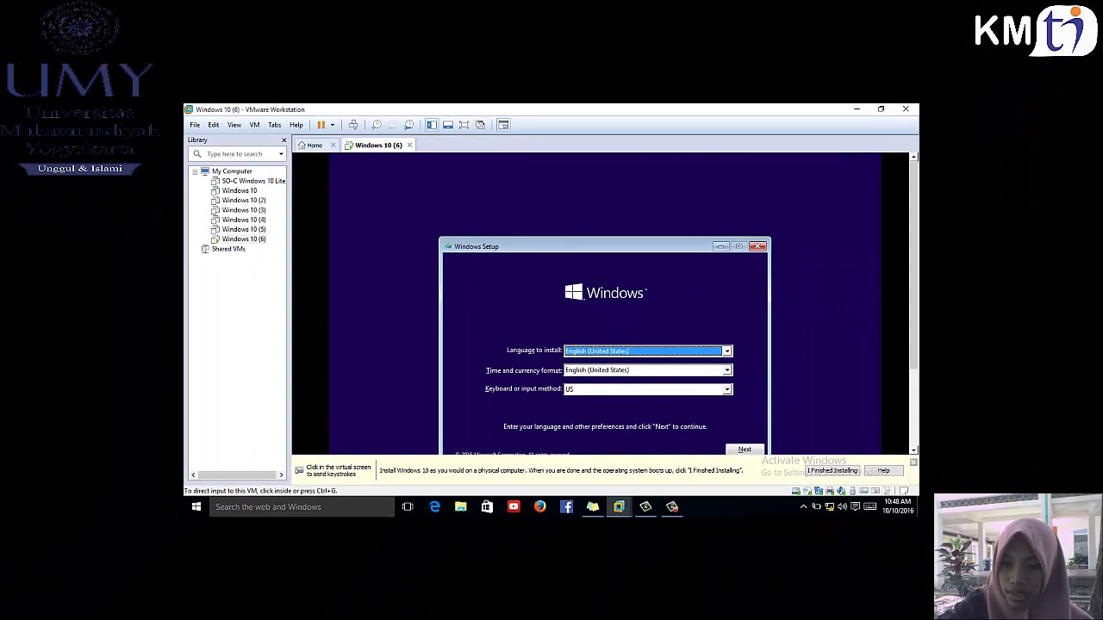
click(743, 450)
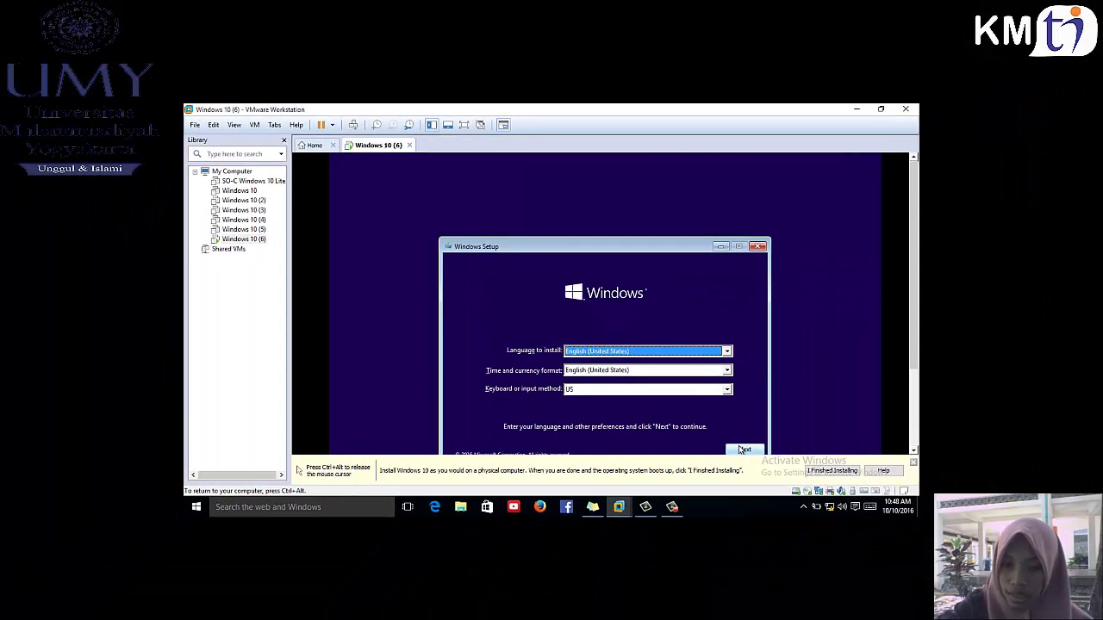
click(744, 450)
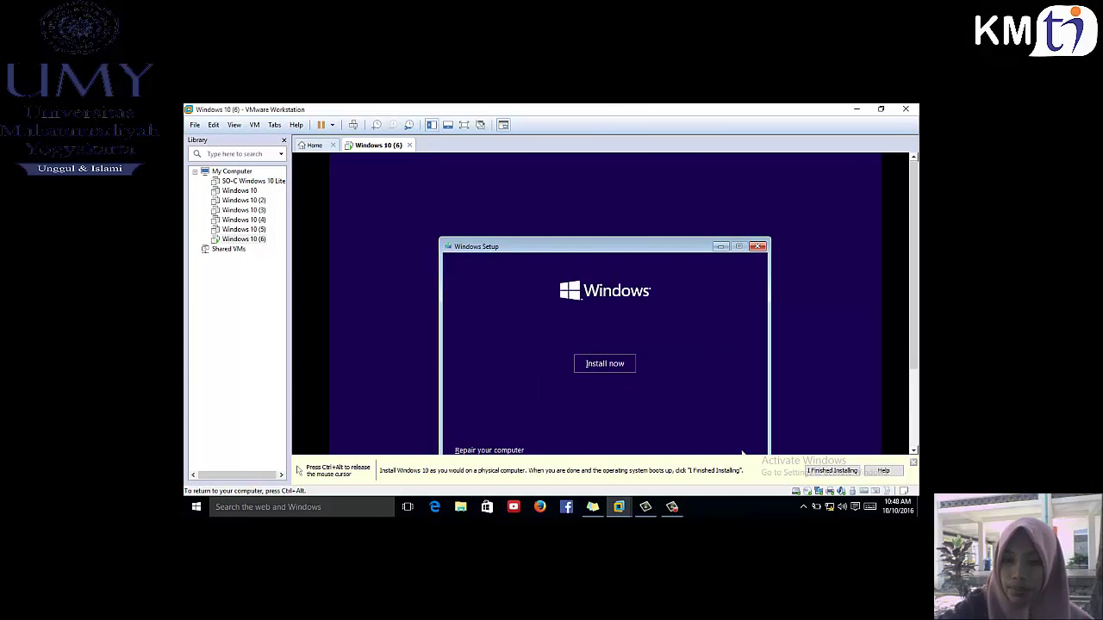
click(612, 366)
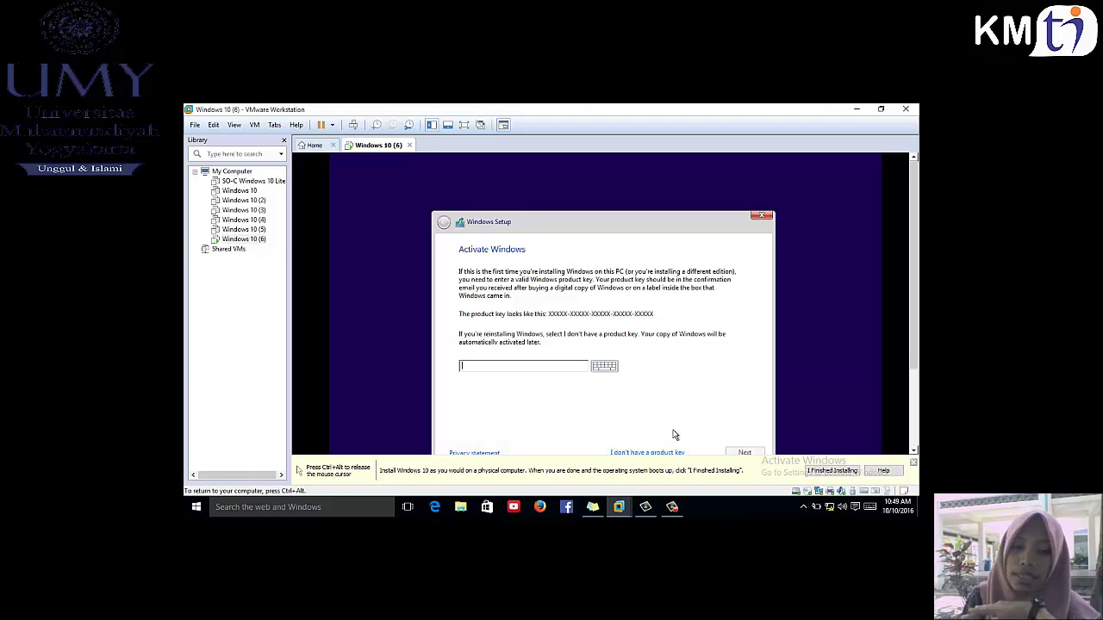
Skip the product key and choose Windows 10 Pro as the operating system to install.
click(645, 452)
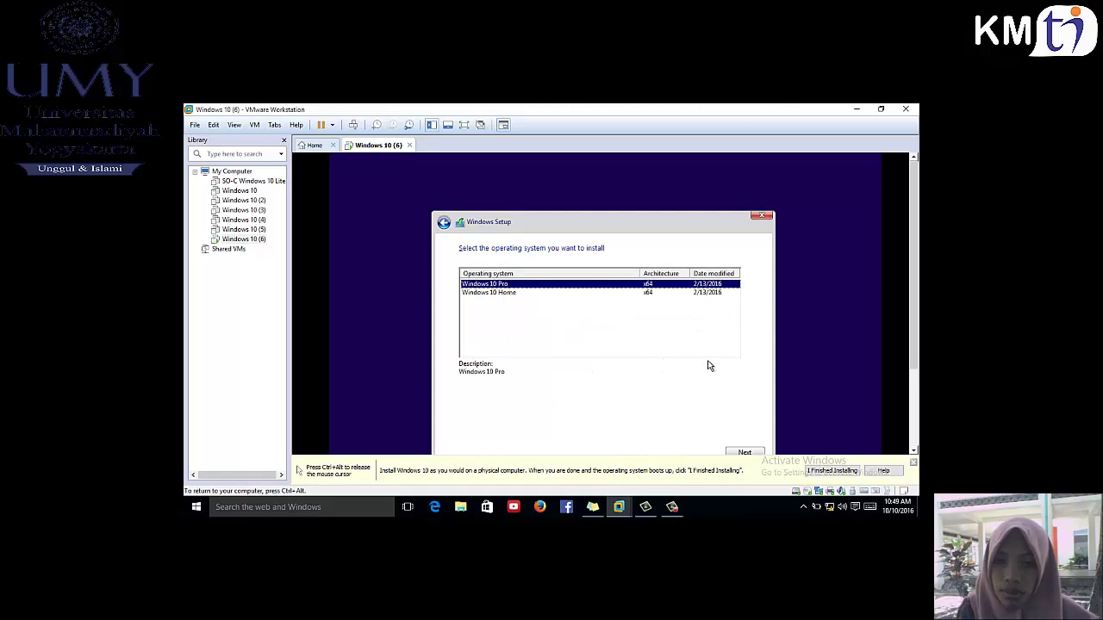
click(744, 451)
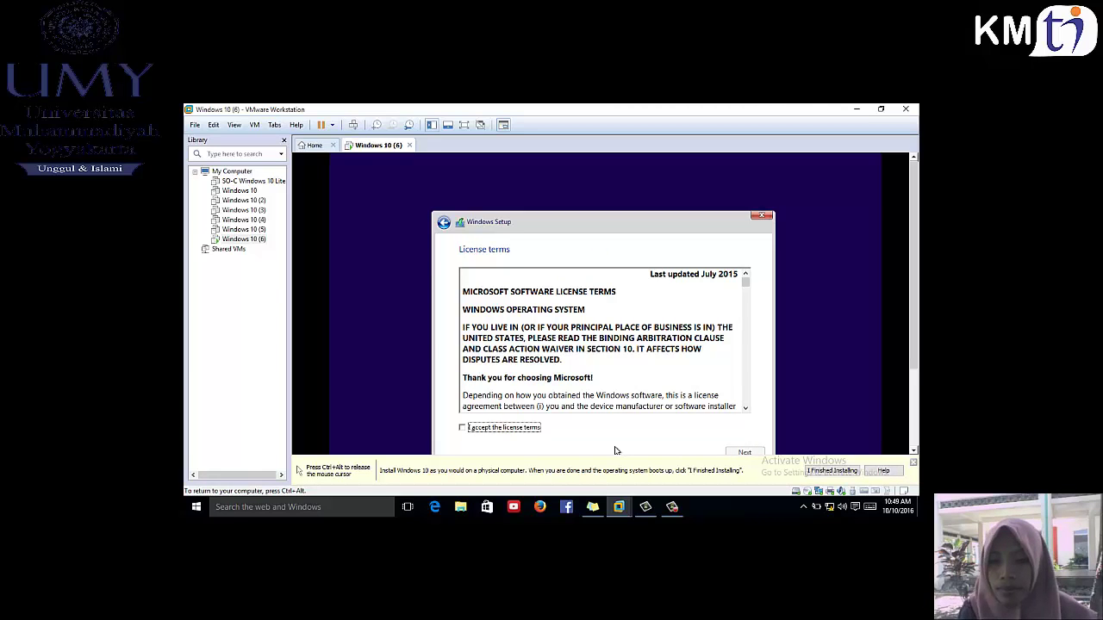
Accept the license terms and choose the Custom: Install Windows only (advanced) installation type.
click(515, 434)
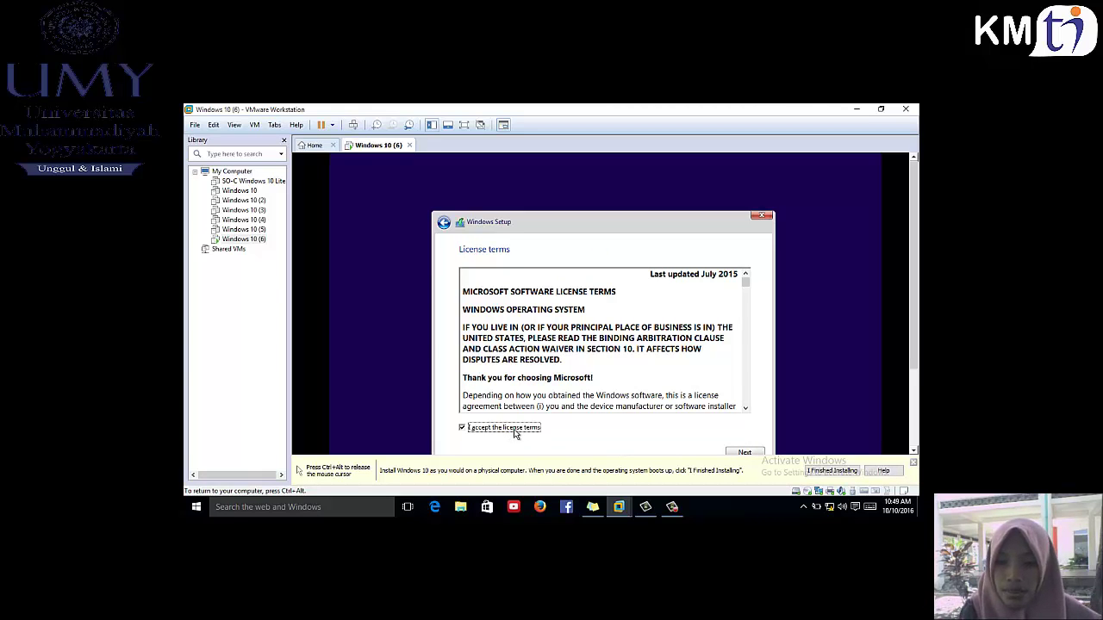
click(743, 452)
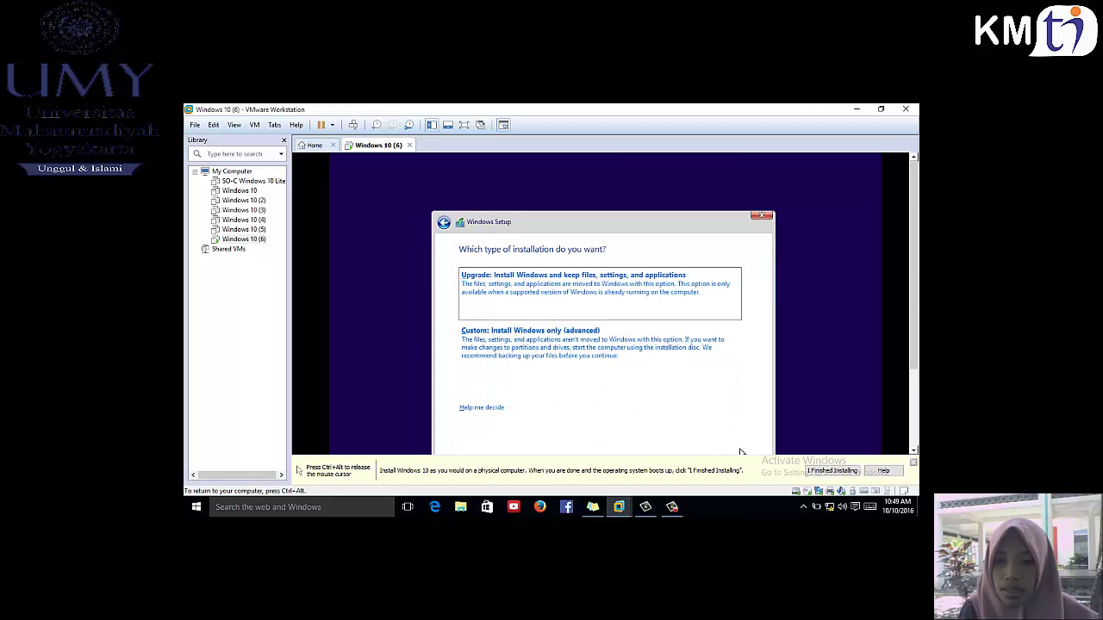
click(592, 329)
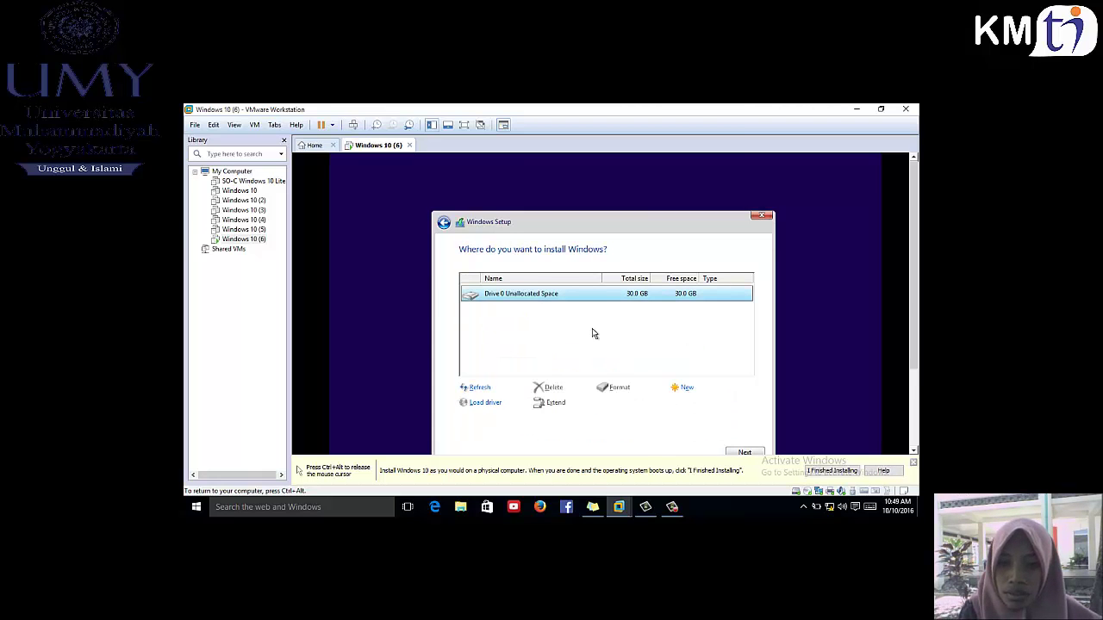
Create a 30720 MB partition from the unallocated space on Drive 0 and start installing Windows on Partition 2.
click(682, 390)
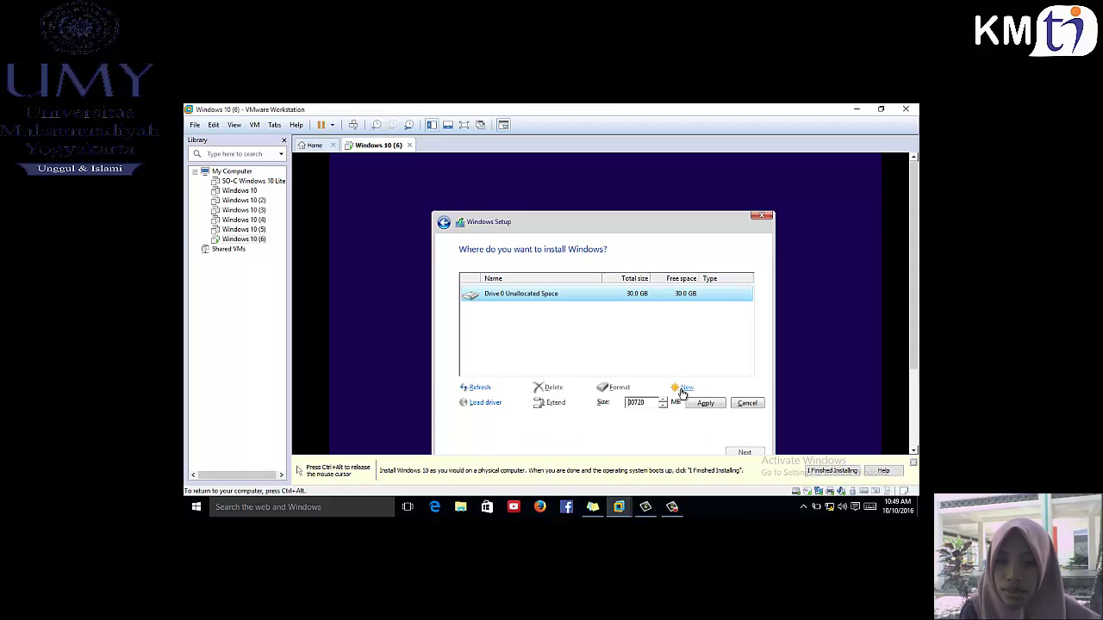
click(704, 403)
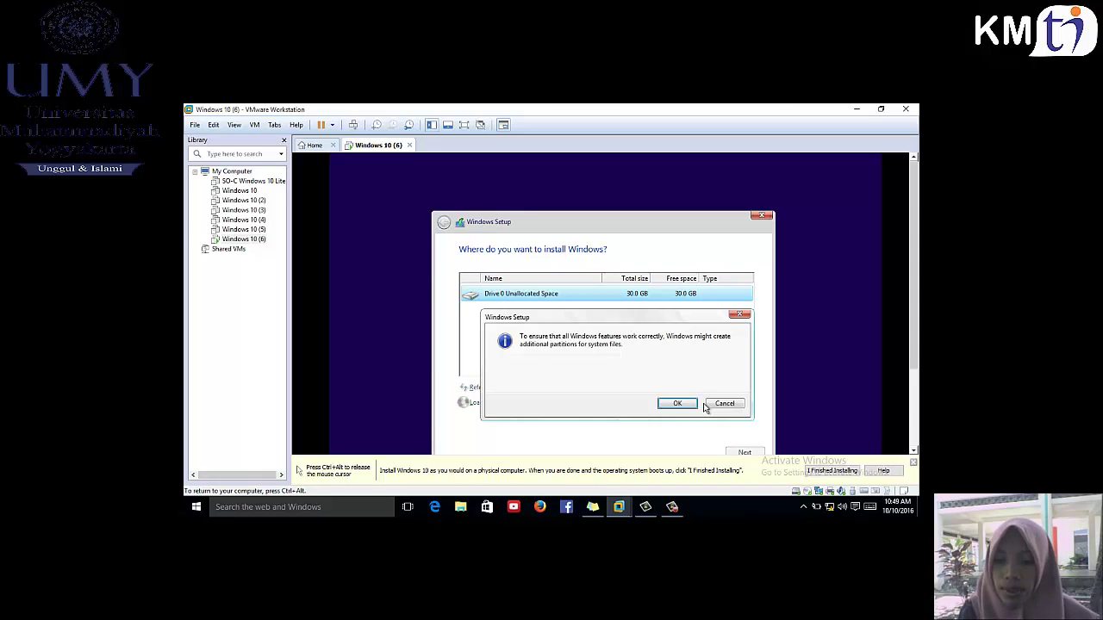
click(681, 403)
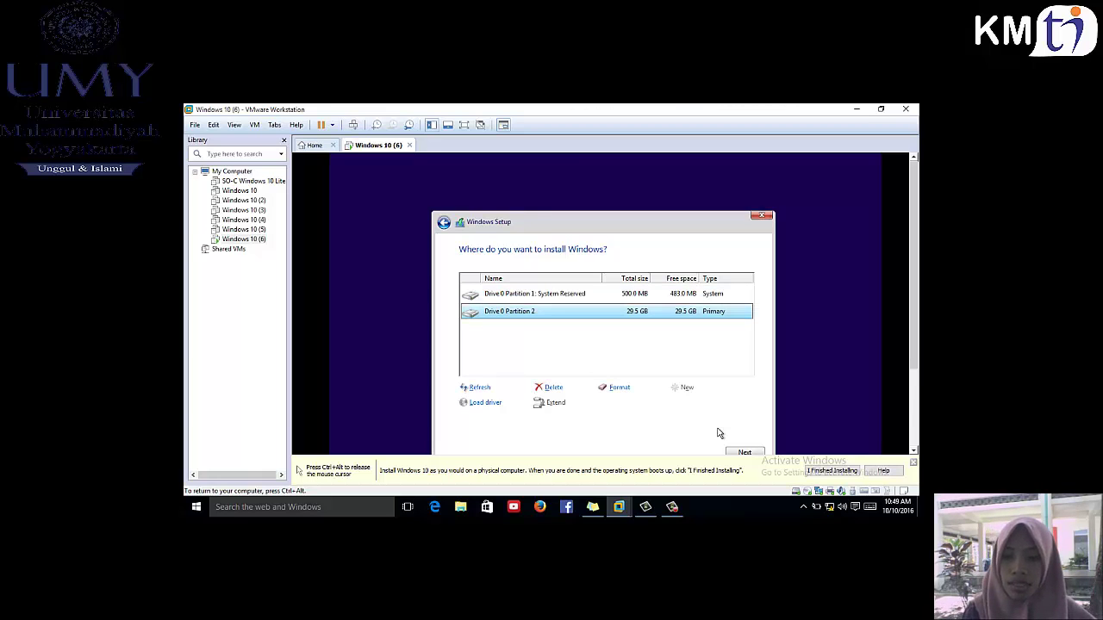
click(739, 451)
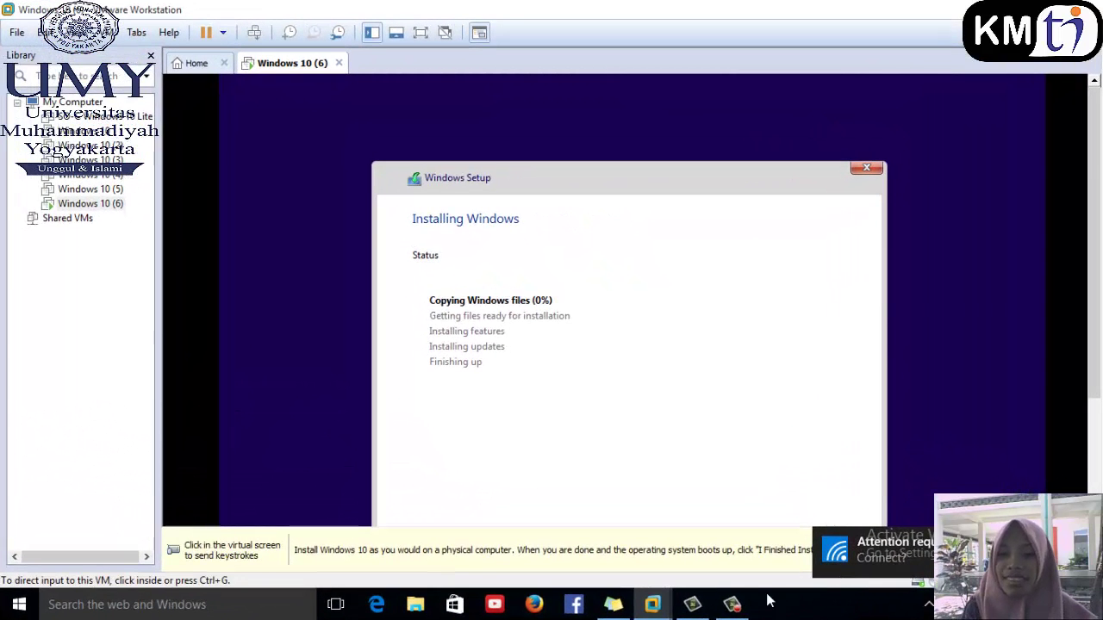
click(732, 604)
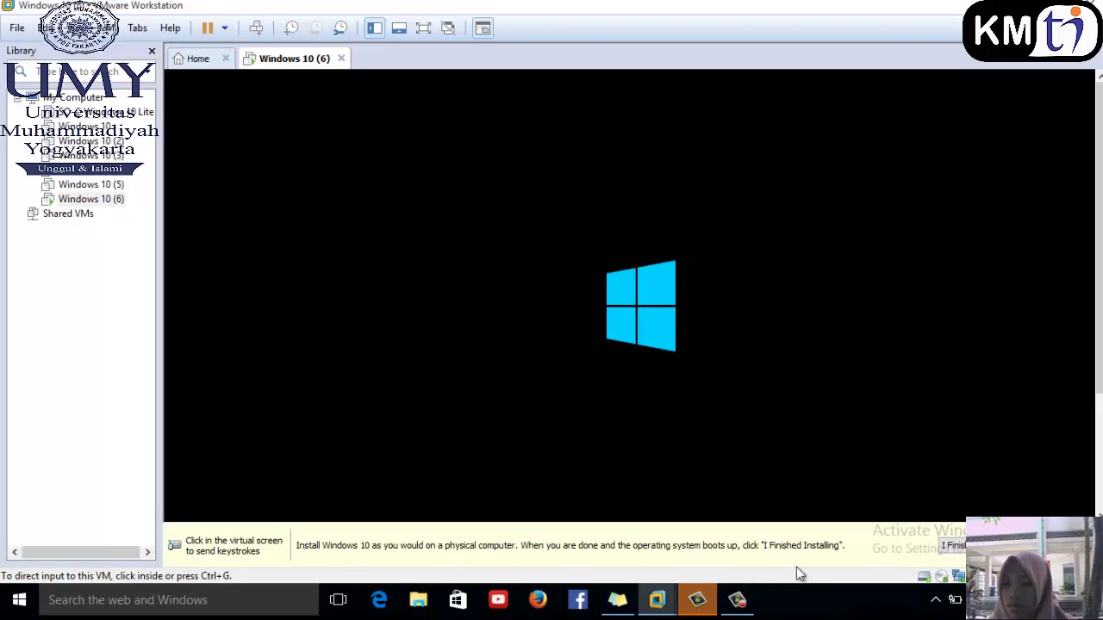
click(737, 600)
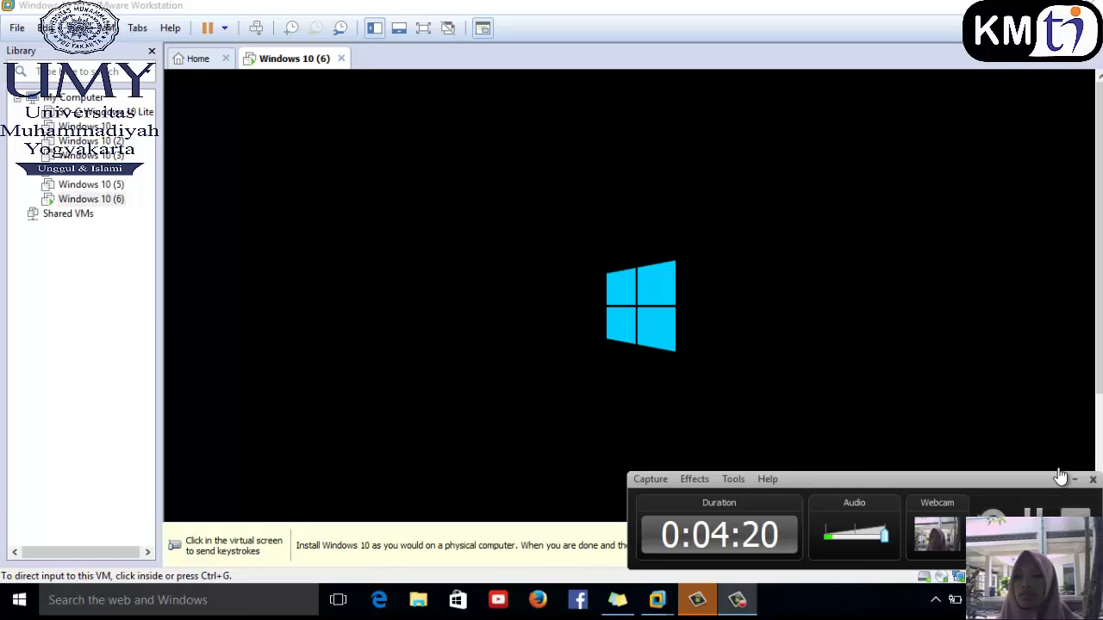
click(1077, 480)
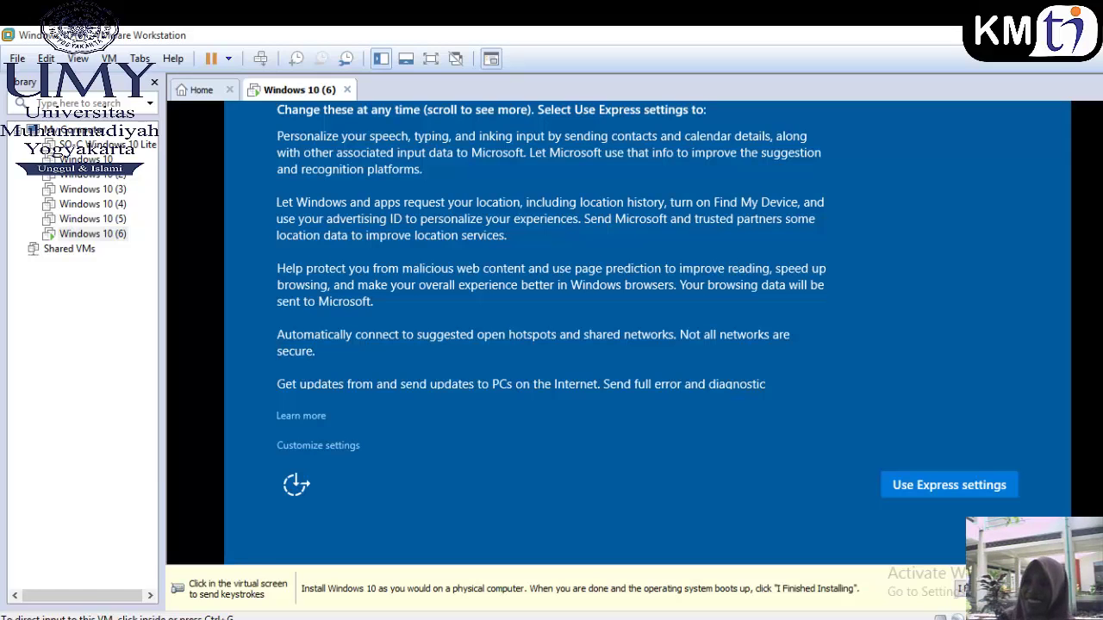
Use the Express settings for the new Windows 10 installation in the virtual machine.
click(1034, 502)
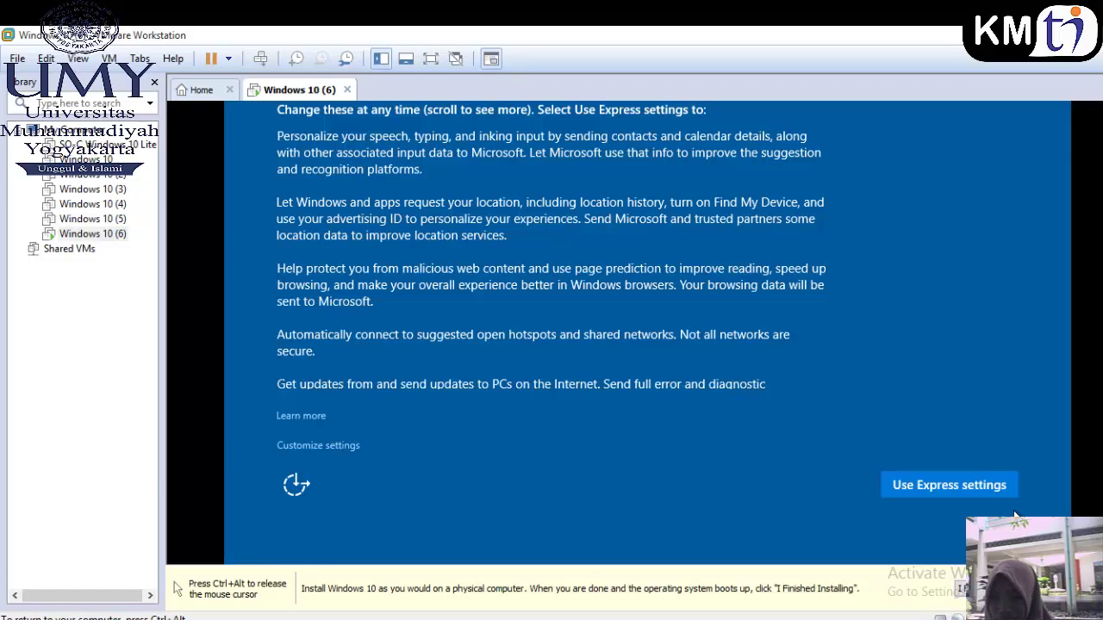
click(971, 487)
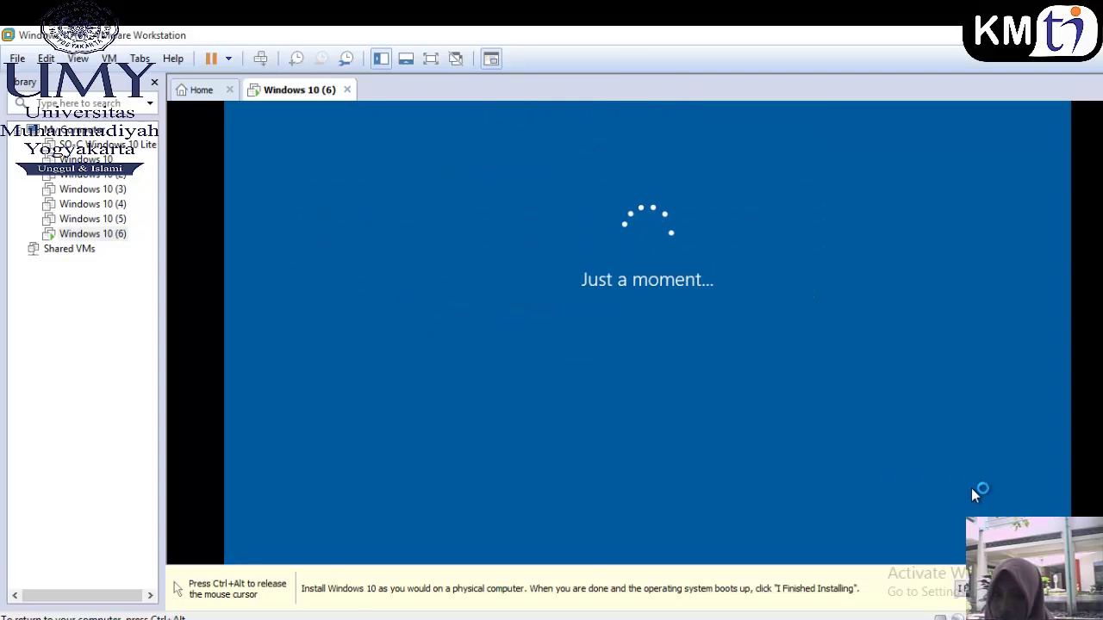